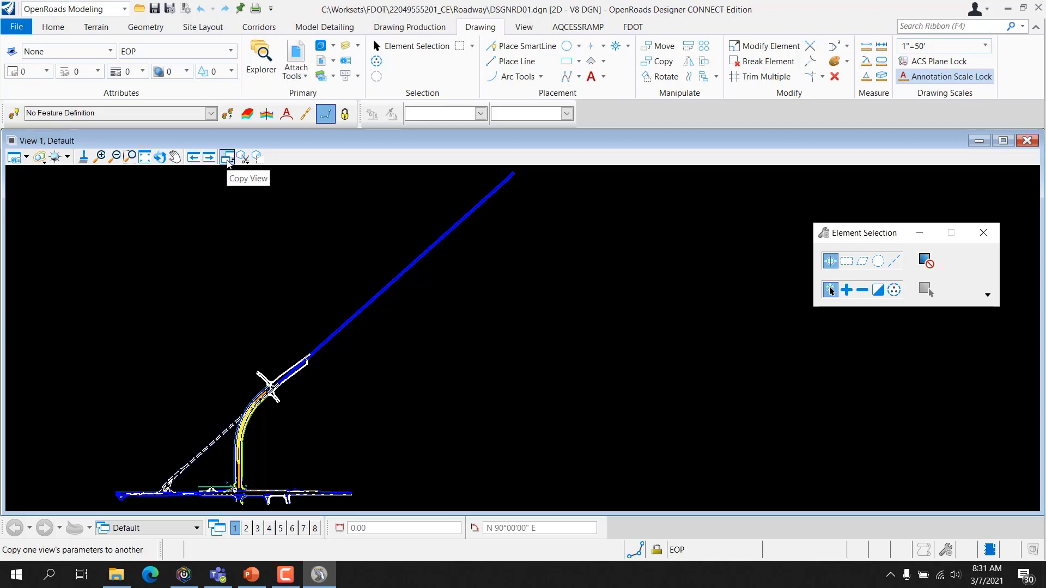
Start a clip mask on View 1 from its view toolbar.
{"action": "left_click", "coordinate": [259, 157]}
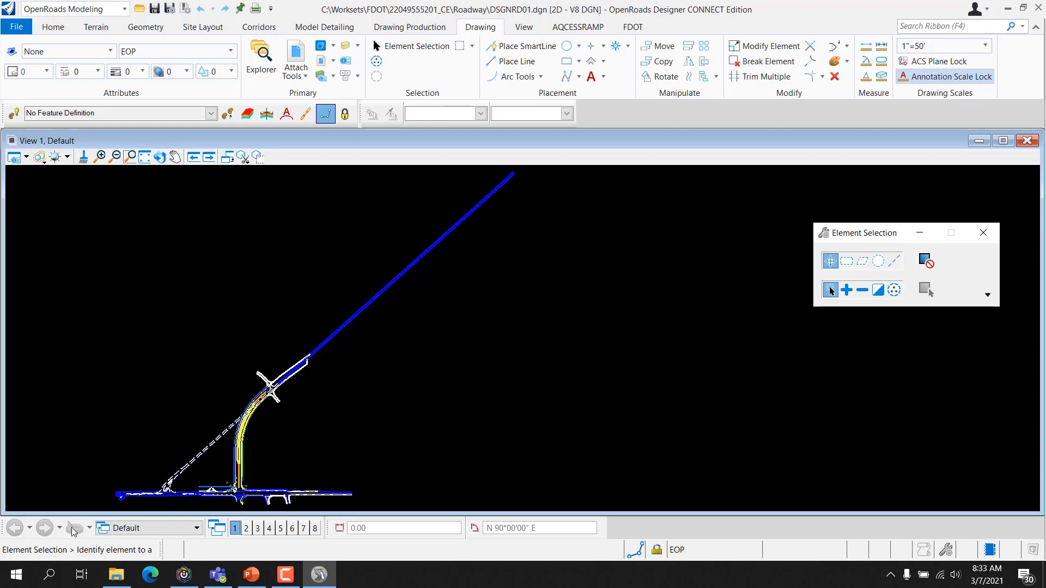
{"action": "left_click", "coordinate": [190, 532]}
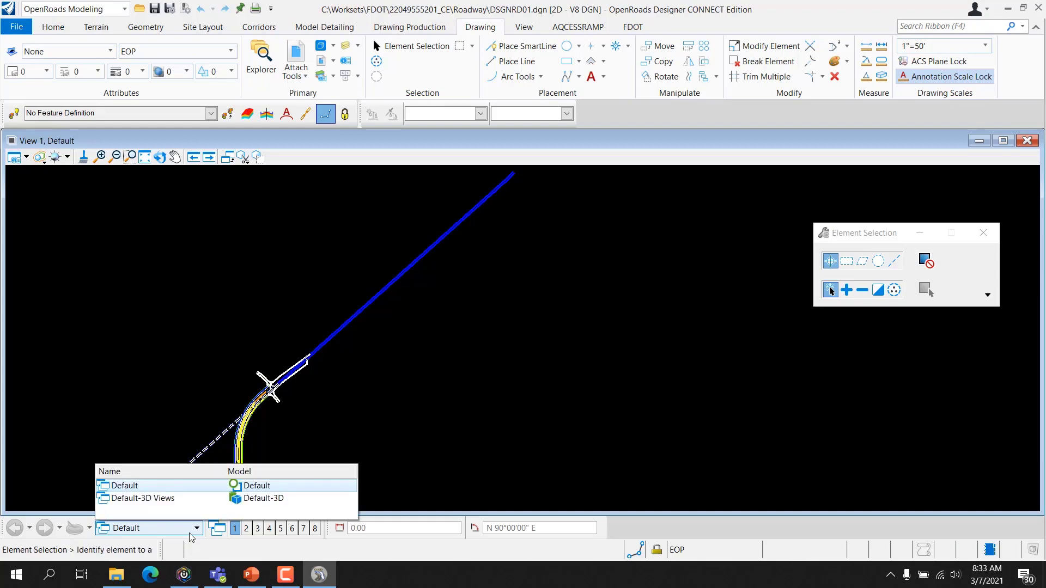
{"action": "left_click", "coordinate": [190, 532]}
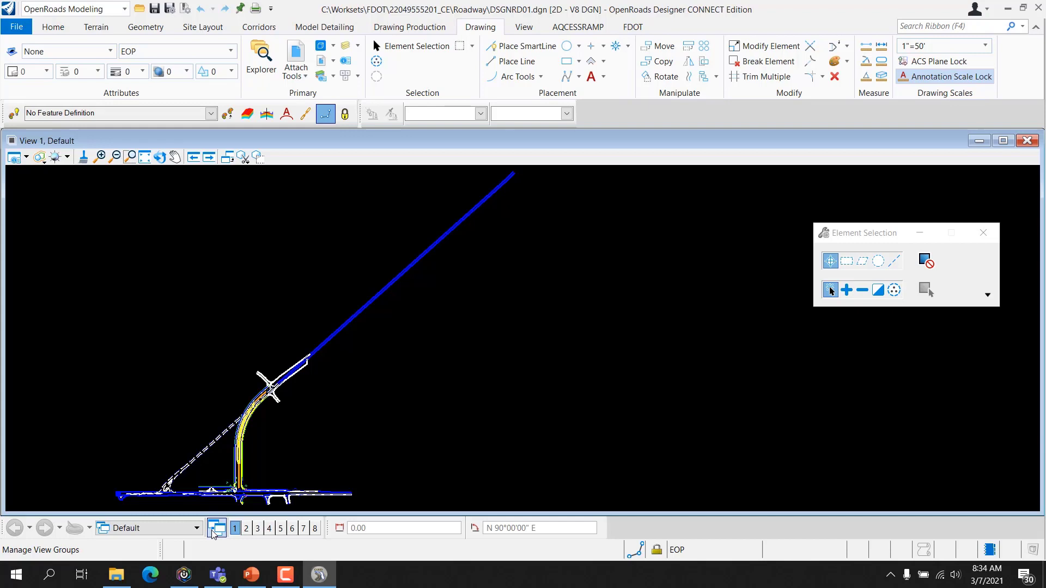
Show Manage View Groups near the view centre and begin a new 'Default Views' group.
{"action": "left_click", "coordinate": [214, 530]}
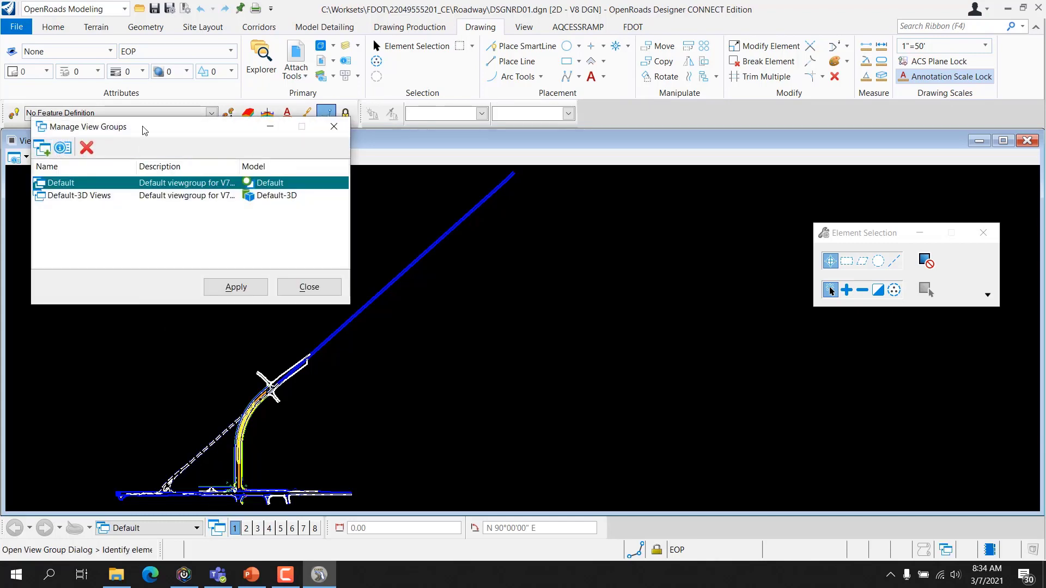
{"action": "left_click_drag", "start_coordinate": [143, 131], "coordinate": [573, 256]}
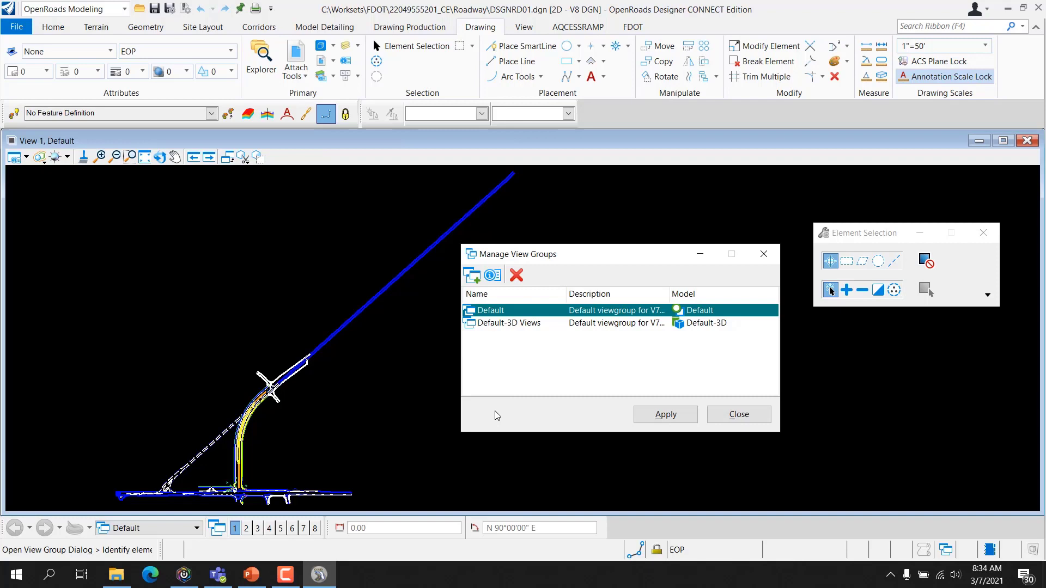
{"action": "left_click", "coordinate": [472, 275]}
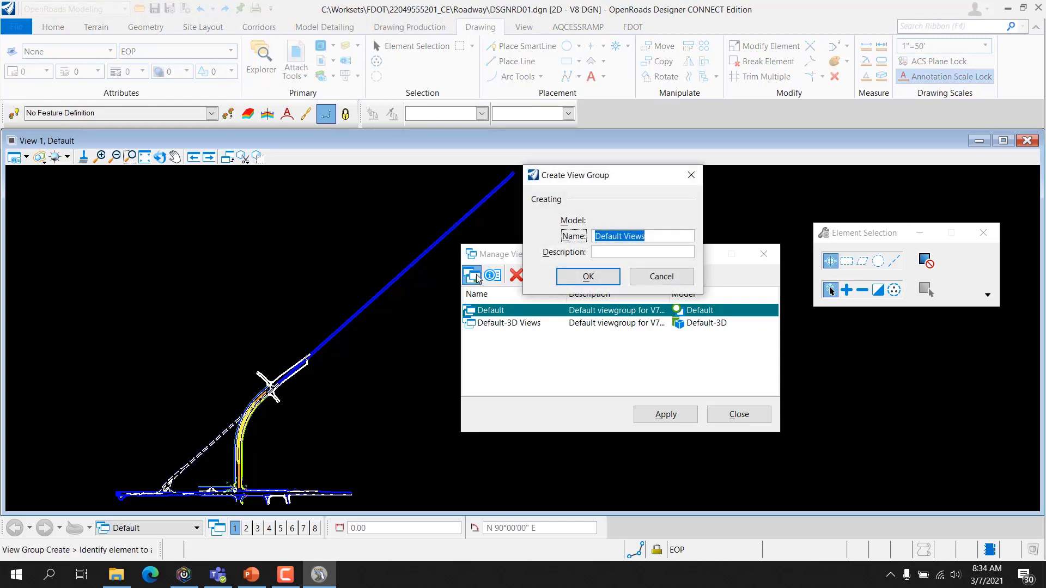
{"action": "key", "text": "Escape"}
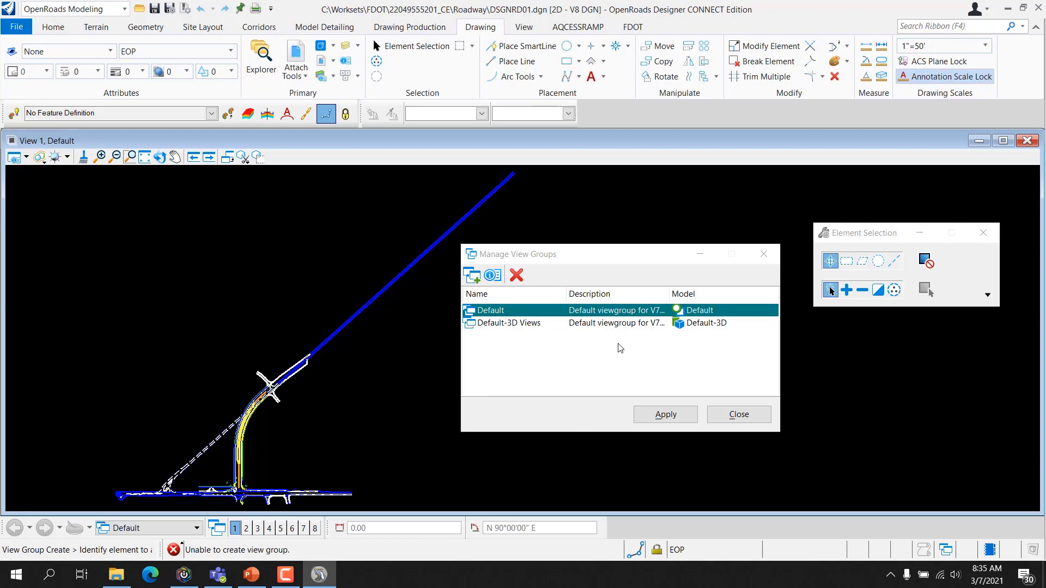
Close Manage View Groups, leaving the Default view group active.
{"action": "left_click", "coordinate": [762, 418]}
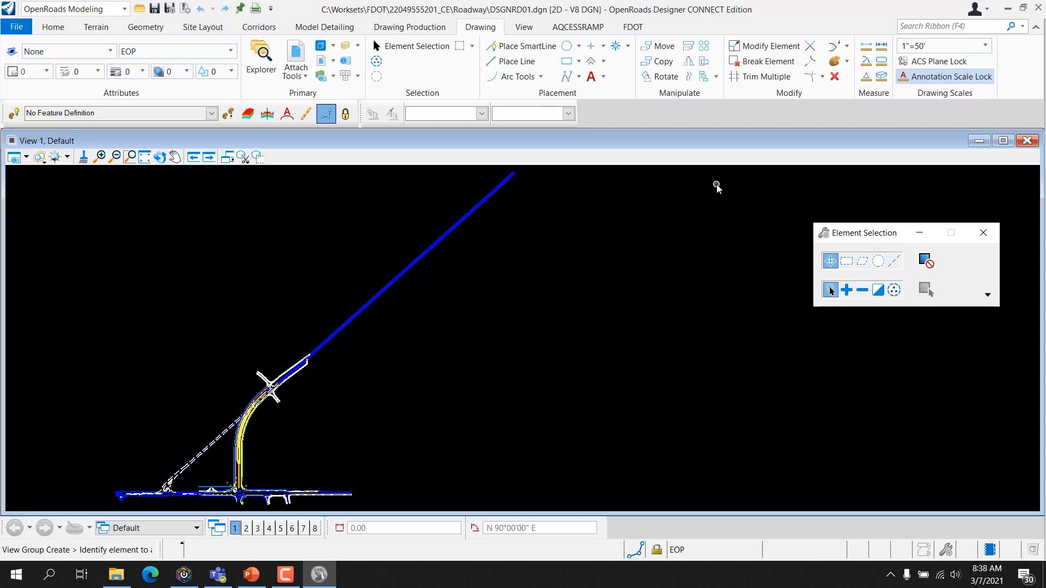
Try View 1's View Attributes as window and drop-down panel, then float it top-centre.
{"action": "left_click", "coordinate": [16, 161]}
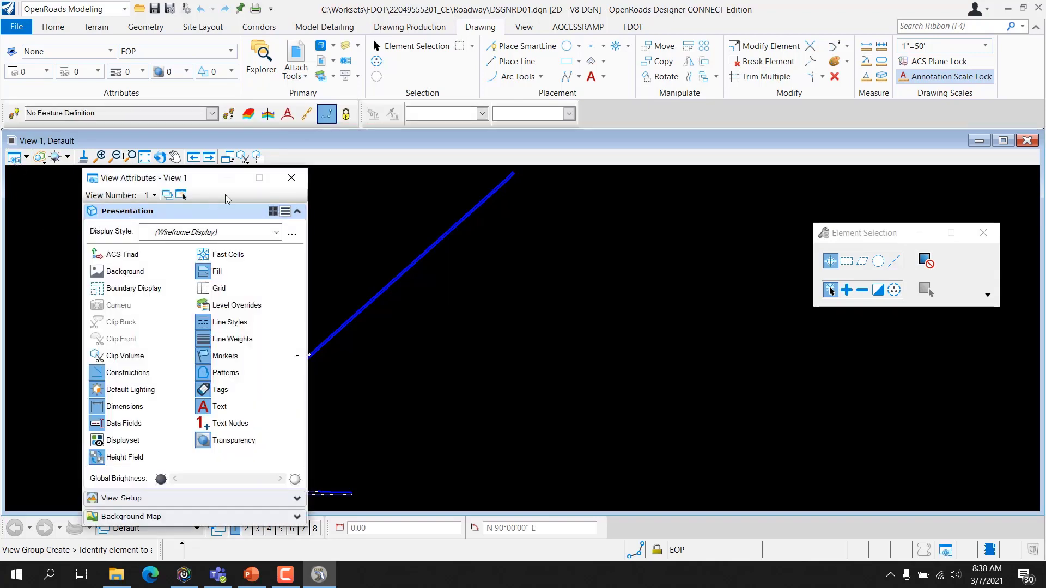
{"action": "left_click", "coordinate": [291, 178]}
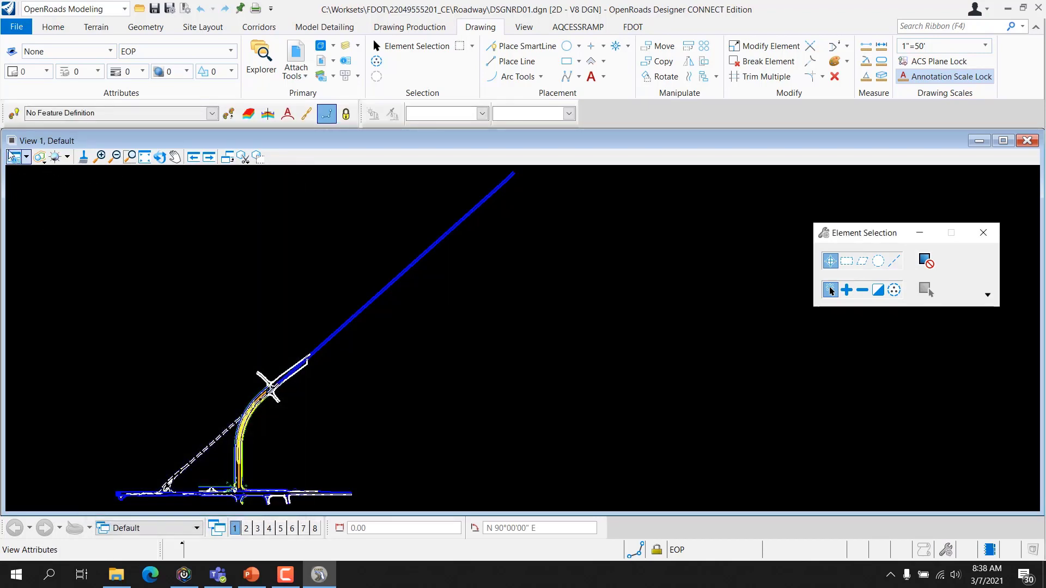
{"action": "left_click", "coordinate": [26, 158]}
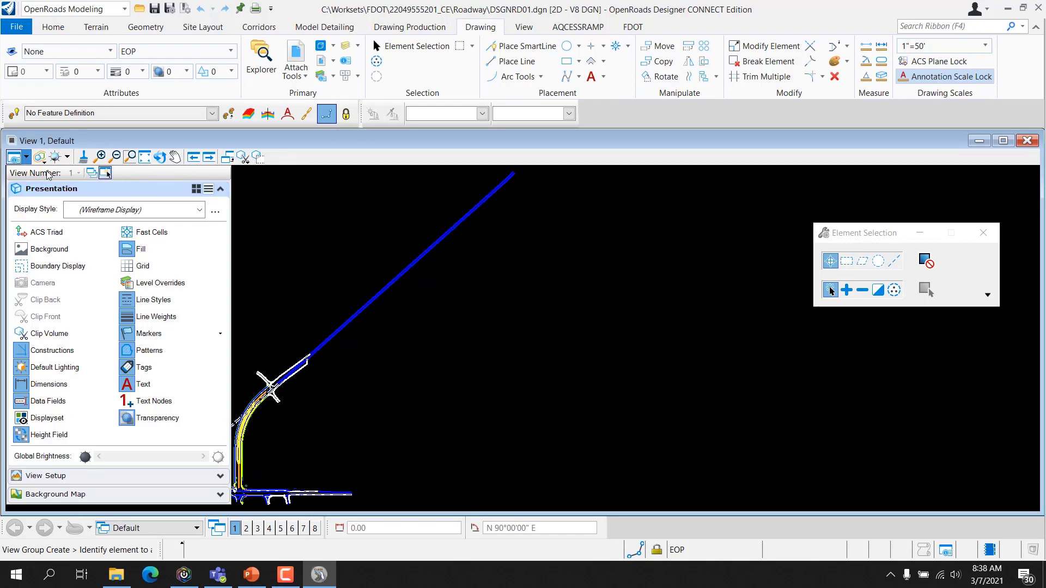
{"action": "left_click", "coordinate": [16, 159]}
{"action": "left_click", "coordinate": [16, 159]}
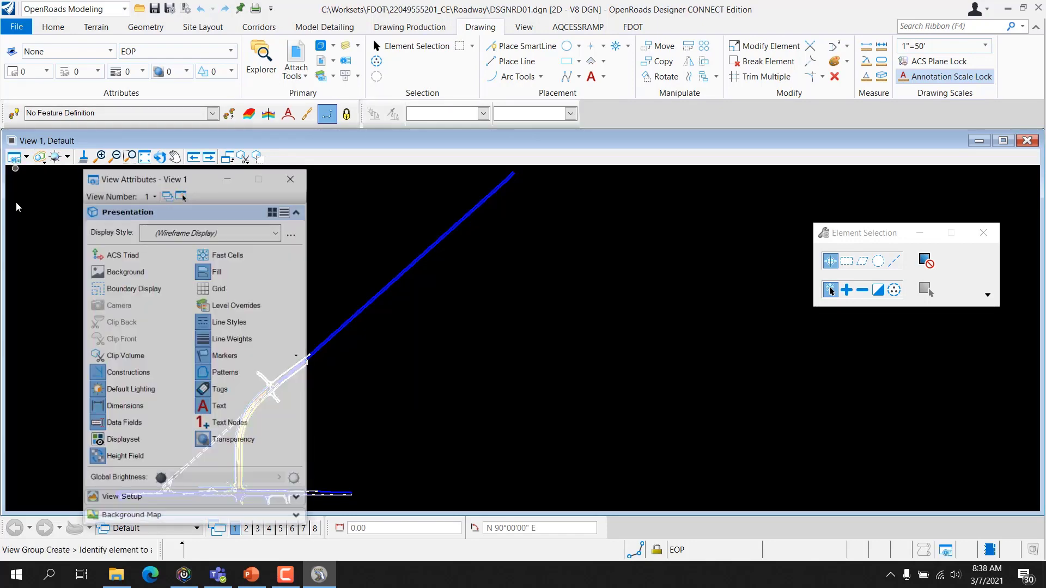
{"action": "mouse_move", "coordinate": [161, 172]}
{"action": "left_mouse_down"}
{"action": "mouse_move", "coordinate": [502, 108]}
{"action": "mouse_move", "coordinate": [490, 104]}
{"action": "left_mouse_up"}
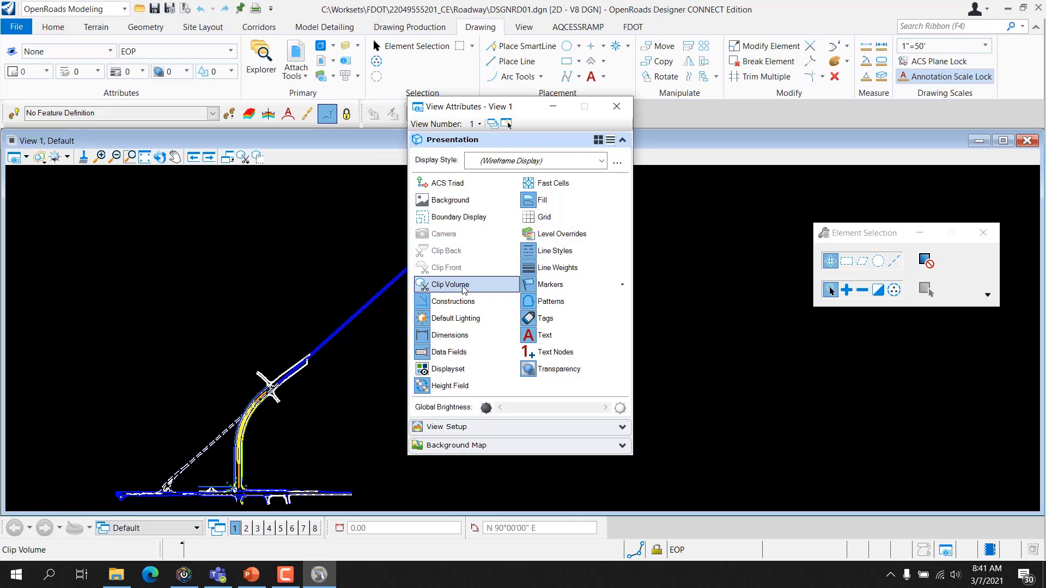
{"action": "left_click", "coordinate": [467, 306]}
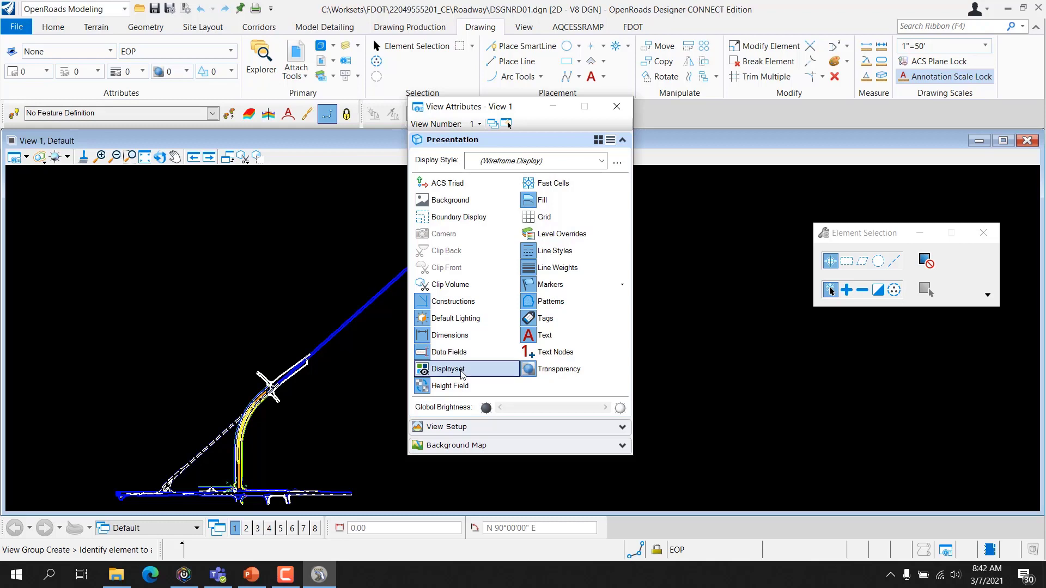
{"action": "left_click", "coordinate": [462, 395]}
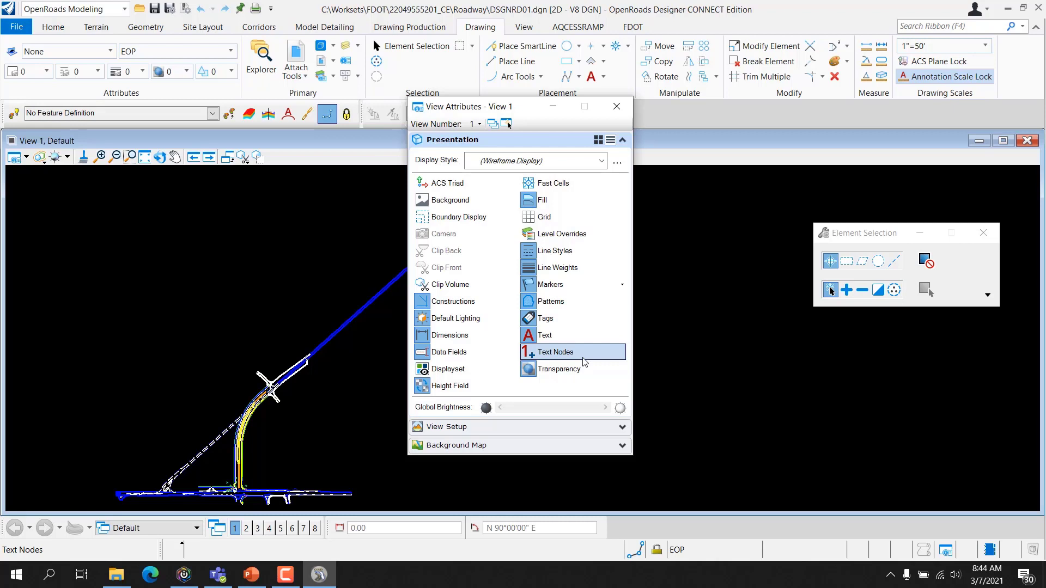
Toggle Transparency display in View 1, then close View Attributes with Ctrl+B.
{"action": "left_click", "coordinate": [585, 371]}
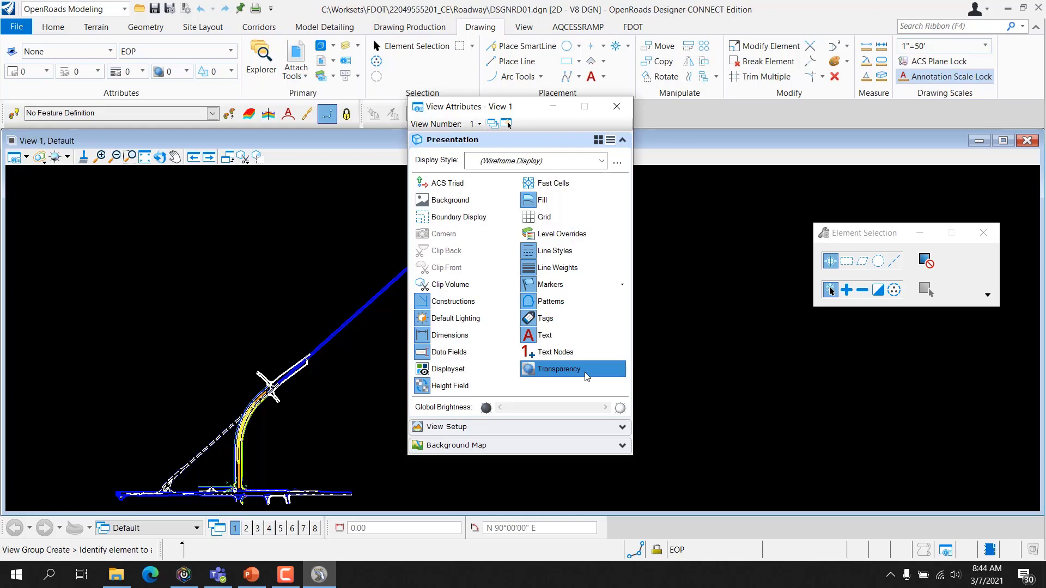
{"action": "key", "text": "ctrl+b"}
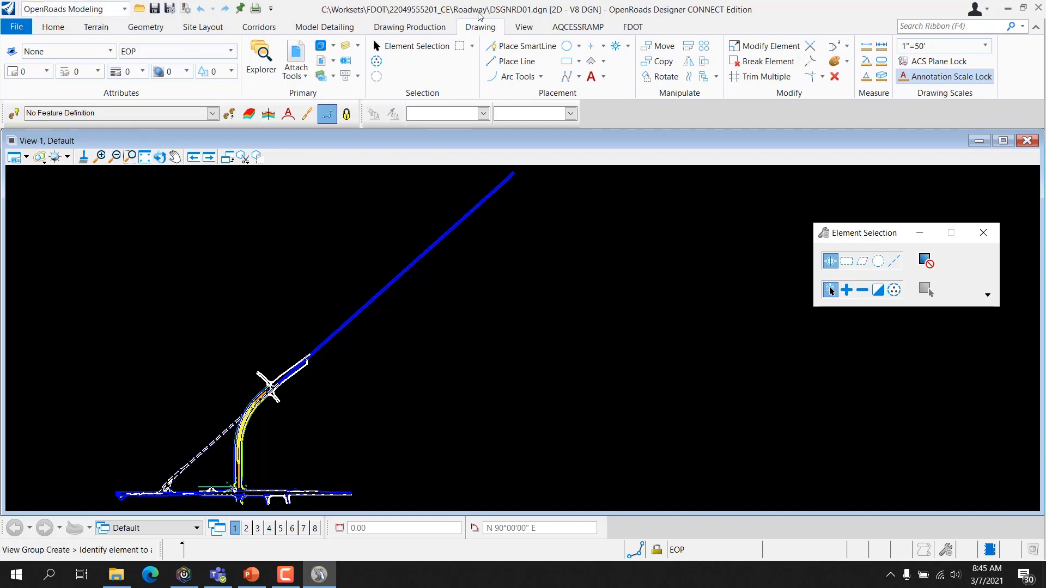
{"action": "left_click", "coordinate": [523, 27]}
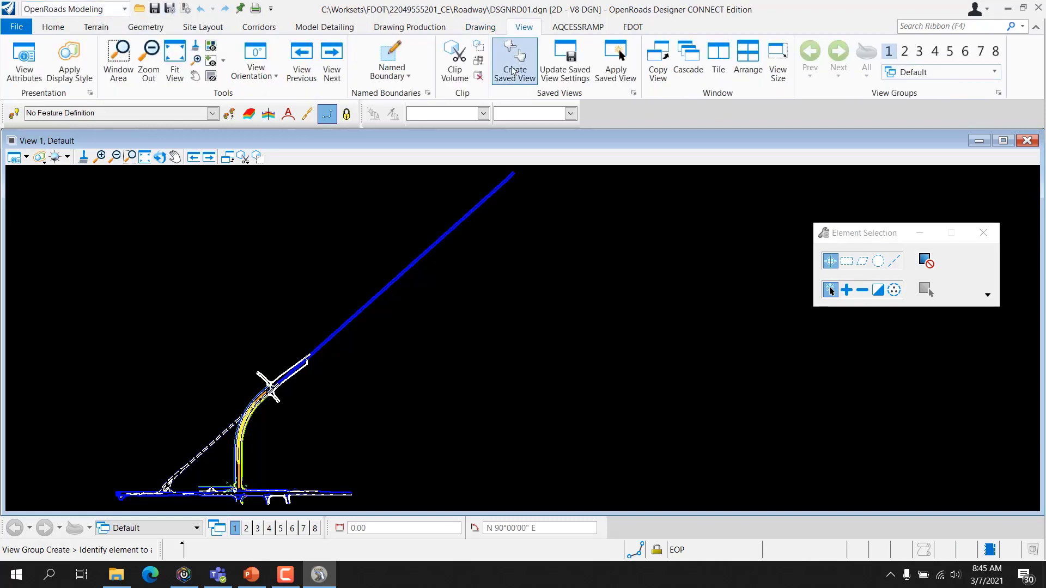
{"action": "left_click", "coordinate": [38, 67]}
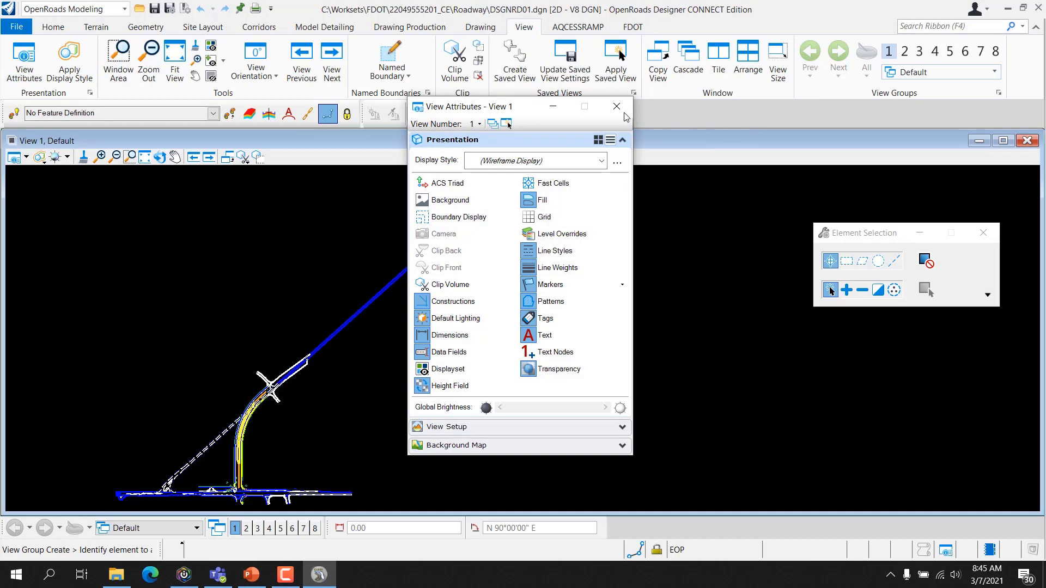
{"action": "left_click", "coordinate": [618, 108]}
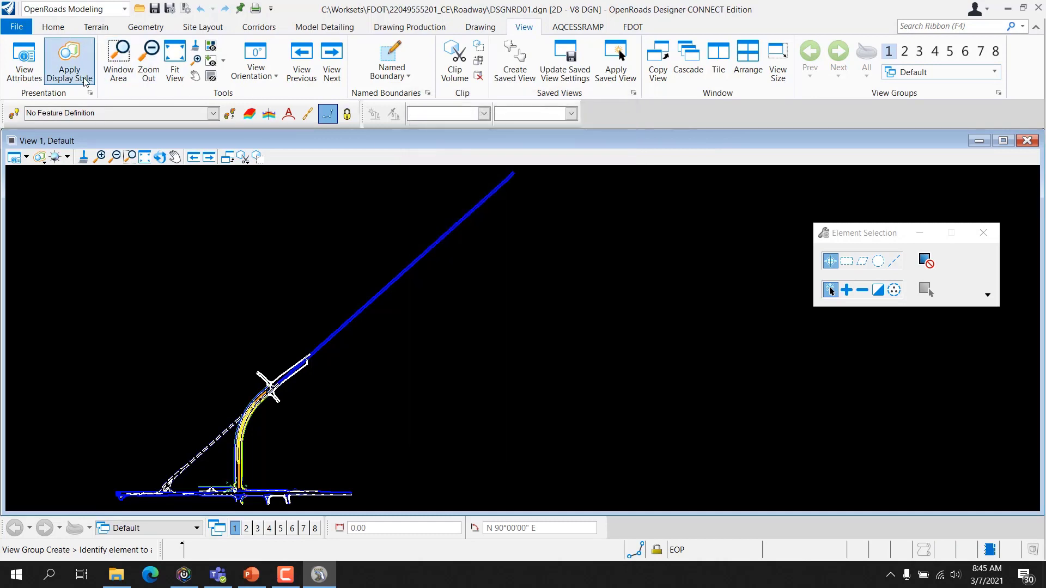
Window-area zoom repeatedly into the curved road and dashed roadway lines.
{"action": "left_click", "coordinate": [119, 72]}
{"action": "left_click", "coordinate": [263, 439]}
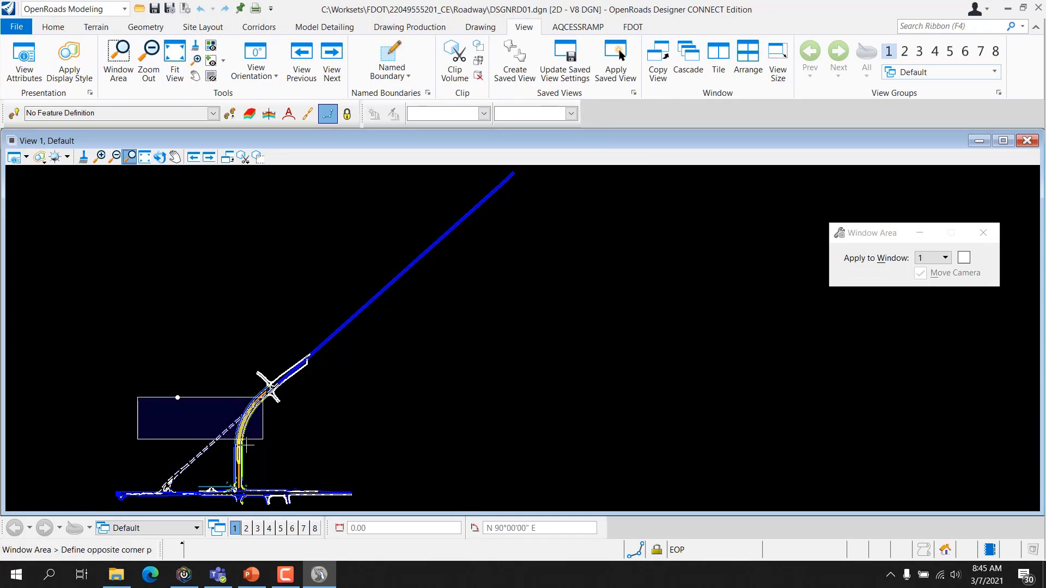
{"action": "left_click", "coordinate": [366, 495]}
{"action": "left_click", "coordinate": [458, 332]}
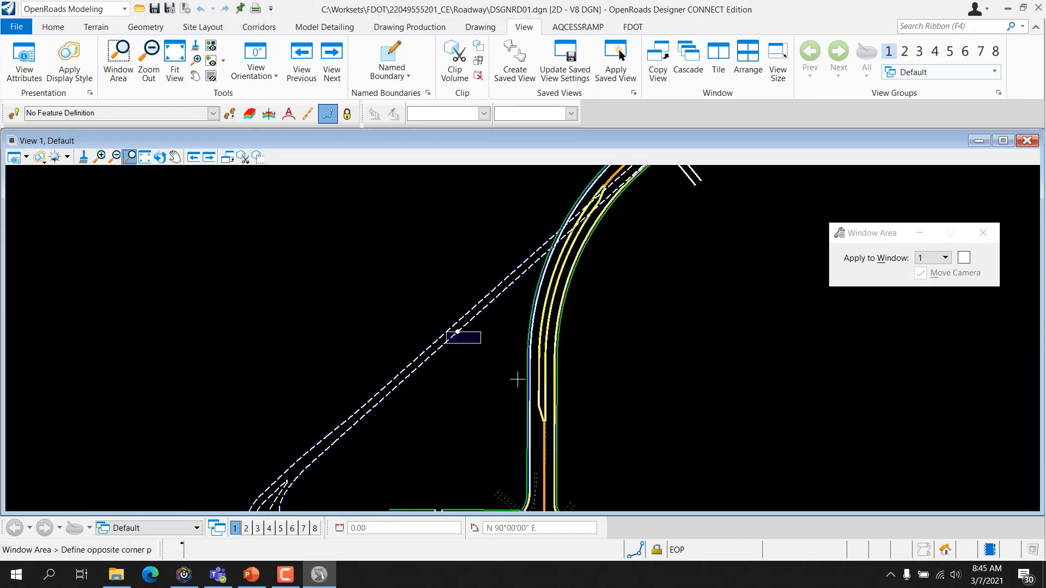
{"action": "left_click", "coordinate": [711, 443]}
{"action": "right_click", "coordinate": [330, 253]}
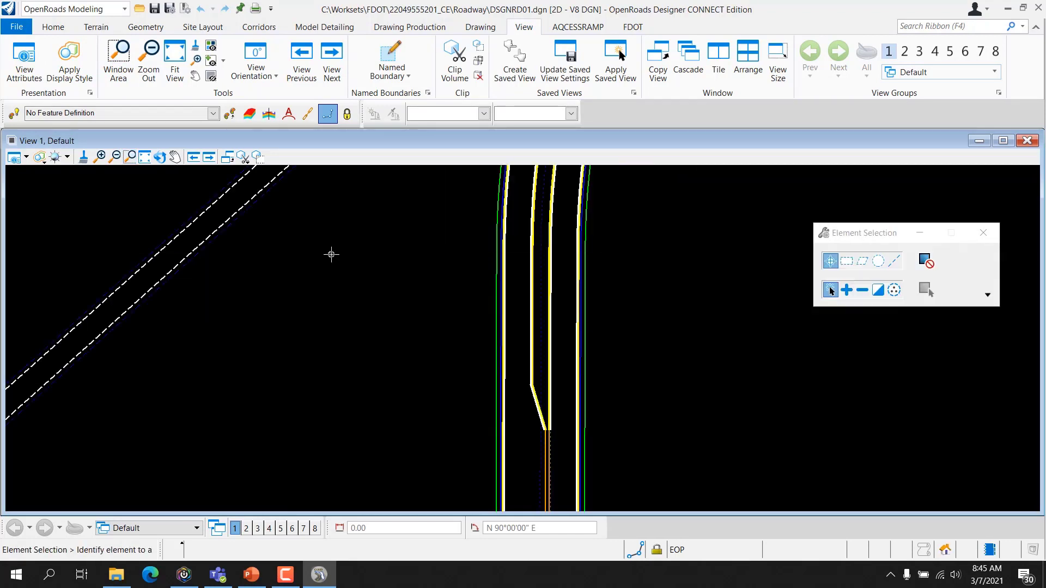
Zoom out twice, then fit the whole drawing in View 1.
{"action": "left_click", "coordinate": [150, 73]}
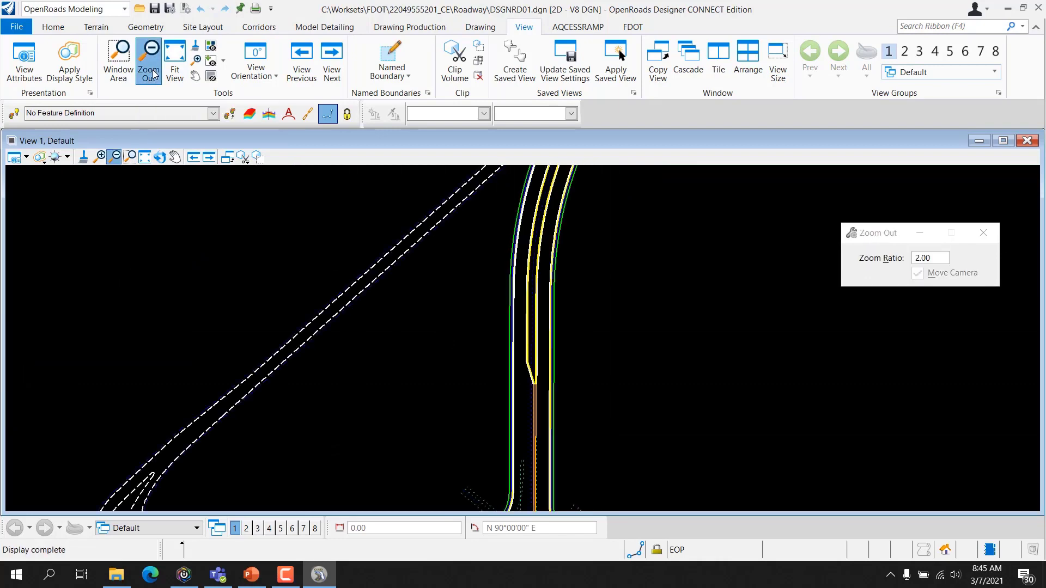
{"action": "left_click", "coordinate": [150, 72]}
{"action": "left_click", "coordinate": [174, 72]}
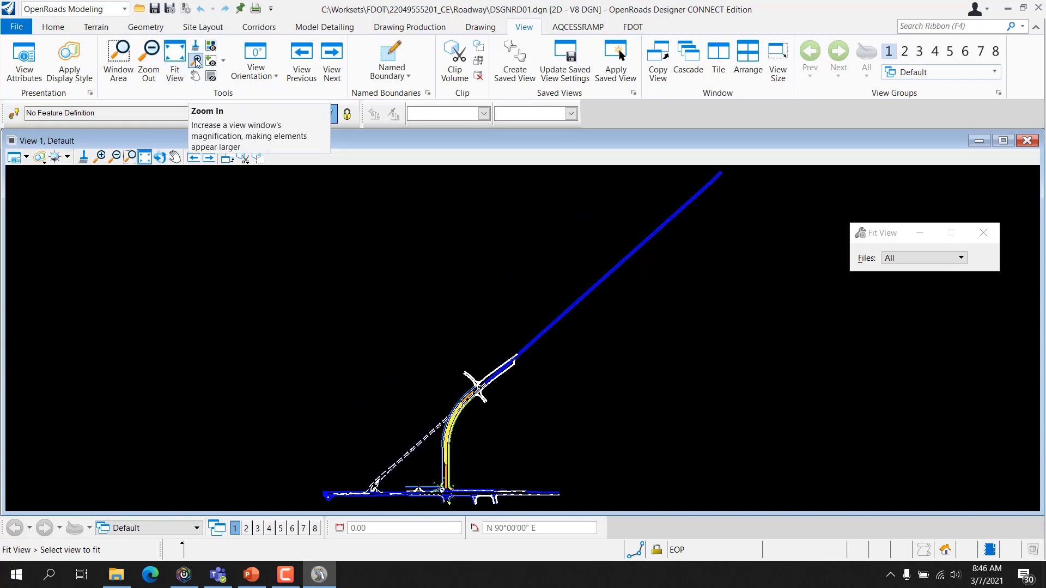
Zoom in twice centred on the interchange of the curved and horizontal roads.
{"action": "left_click", "coordinate": [196, 62]}
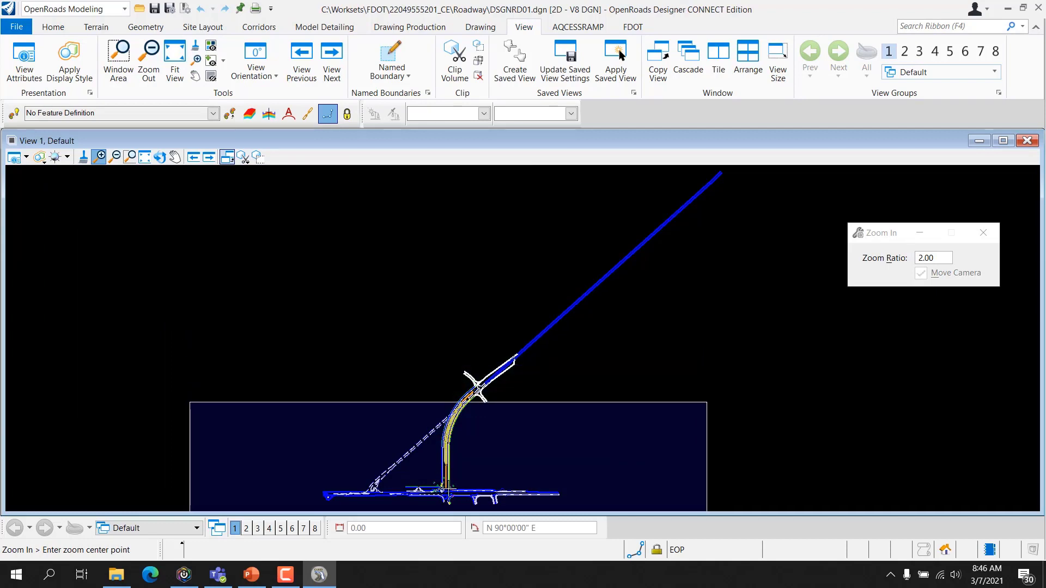
{"action": "left_click", "coordinate": [448, 489]}
{"action": "left_click", "coordinate": [519, 343]}
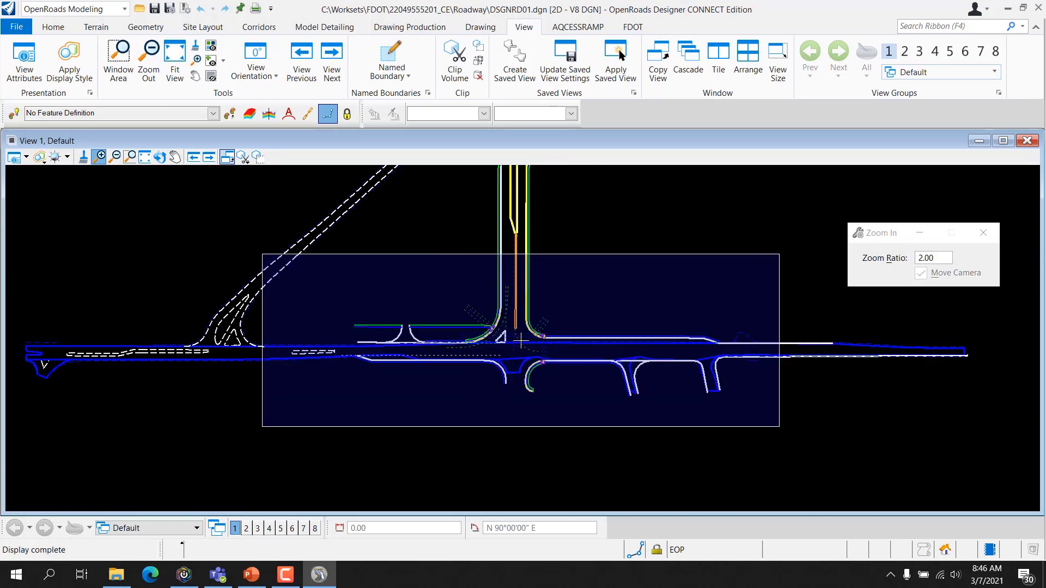
{"action": "right_click", "coordinate": [381, 261]}
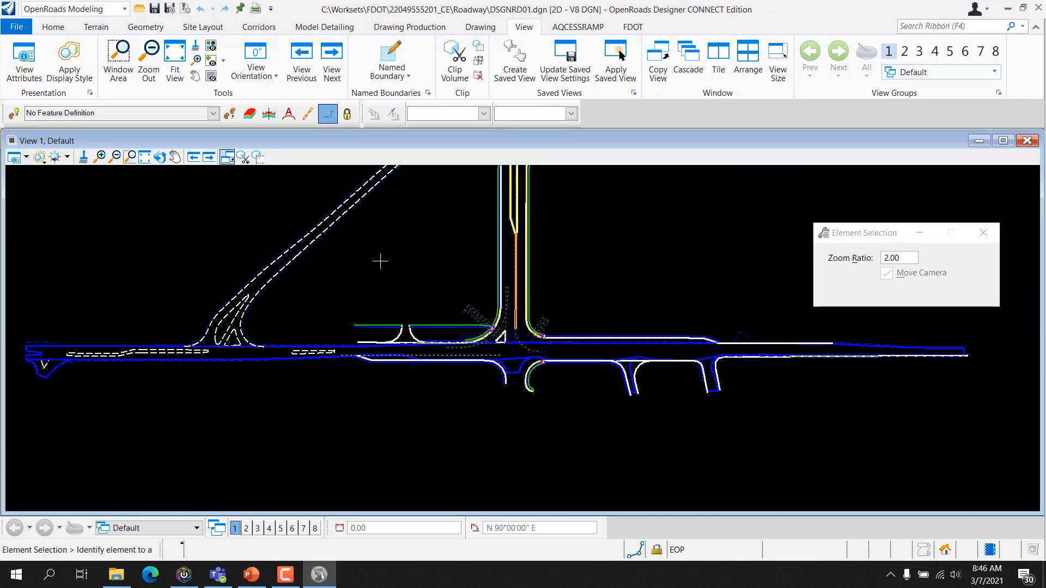
{"action": "left_click", "coordinate": [259, 78]}
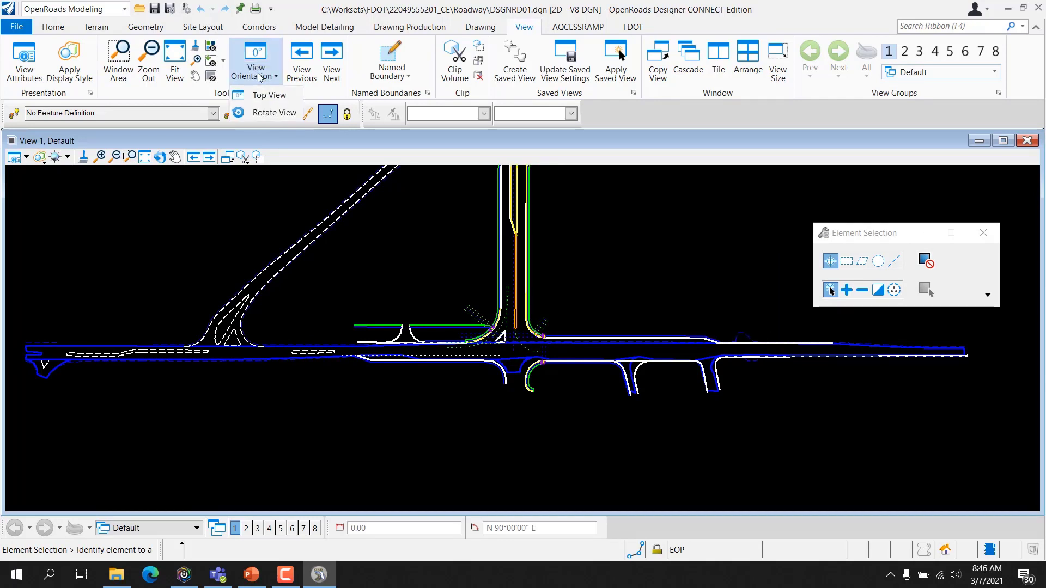
{"action": "left_click", "coordinate": [260, 78]}
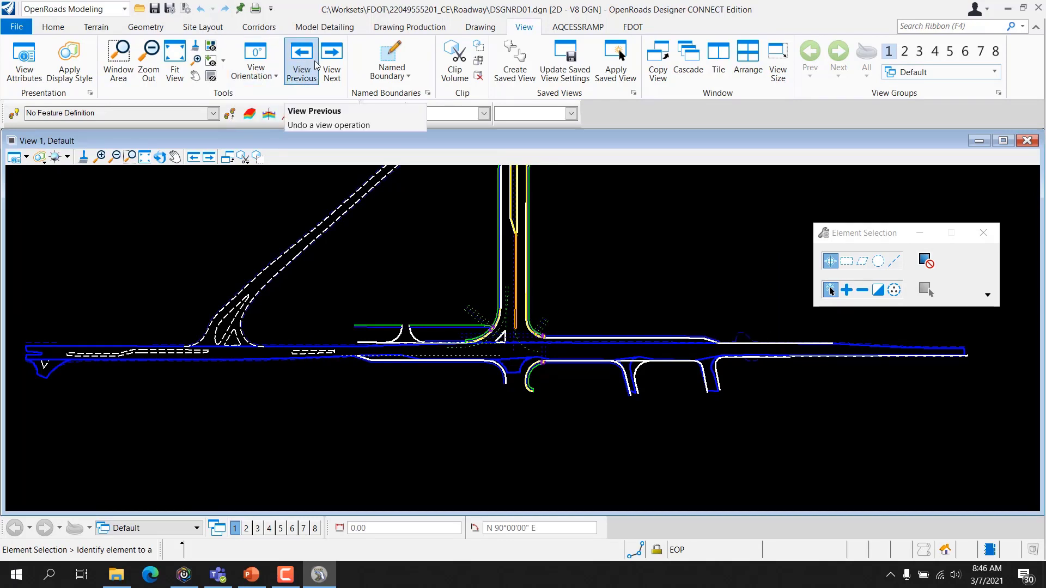